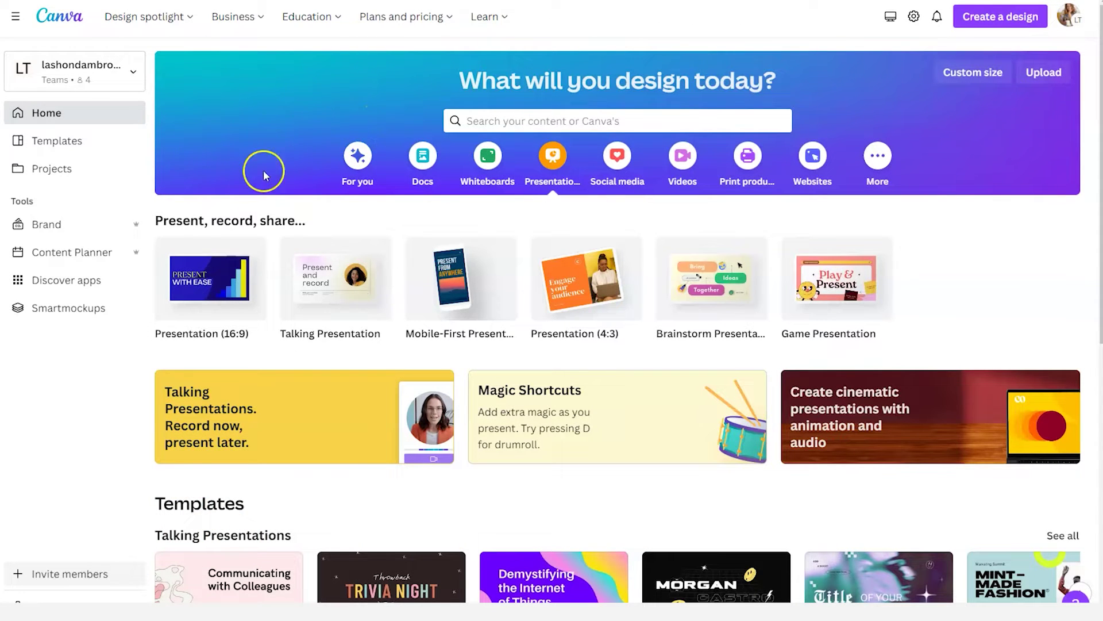
Step: Start a blank 16:9 presentation and put the cursor in the Design panel's template search
click(208, 277)
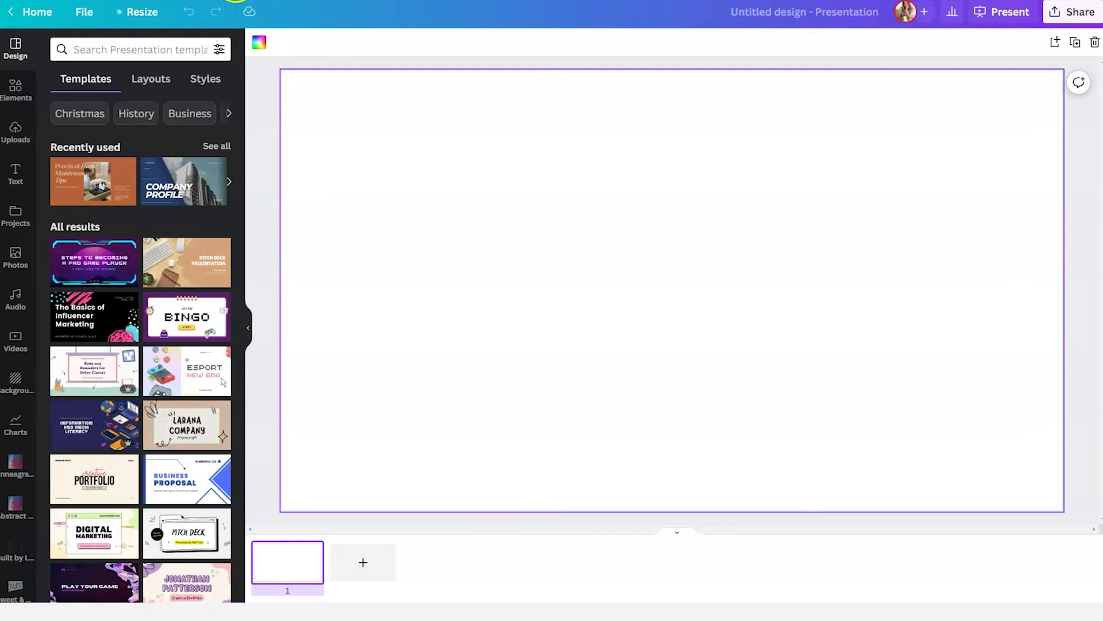
click(176, 45)
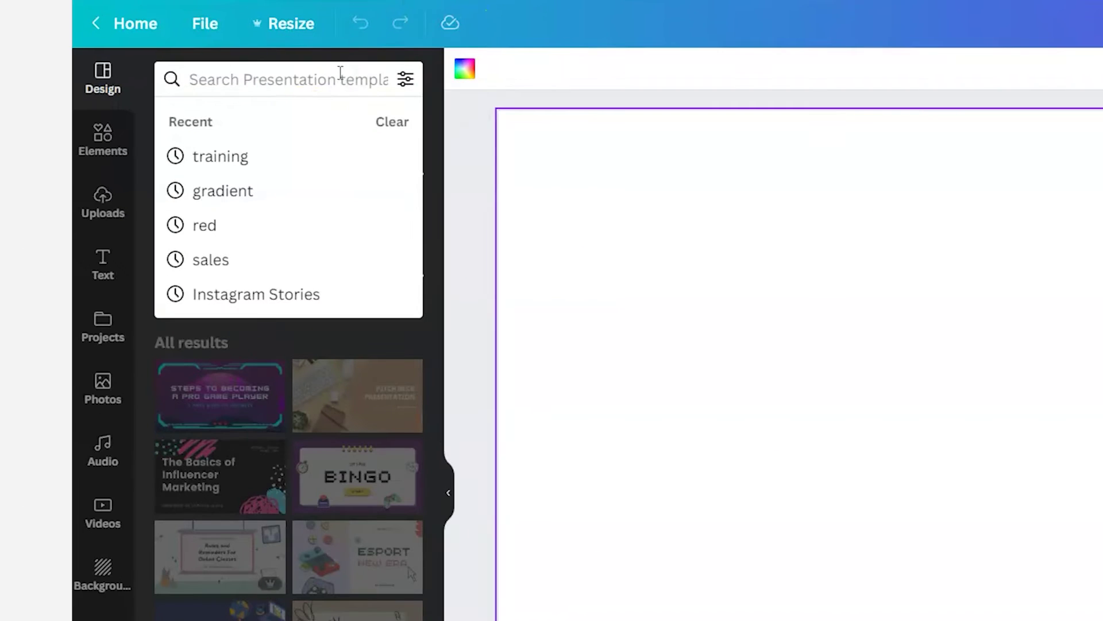
Step: Apply all 15 pages of the Black And Gold Modern Training And Development template
click(281, 156)
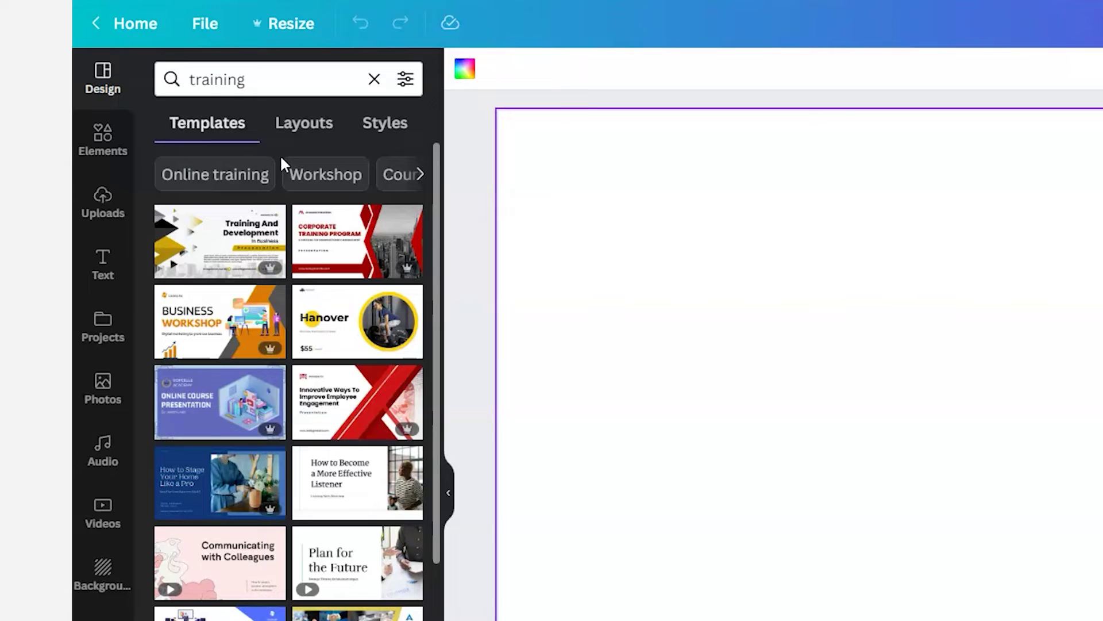
click(234, 239)
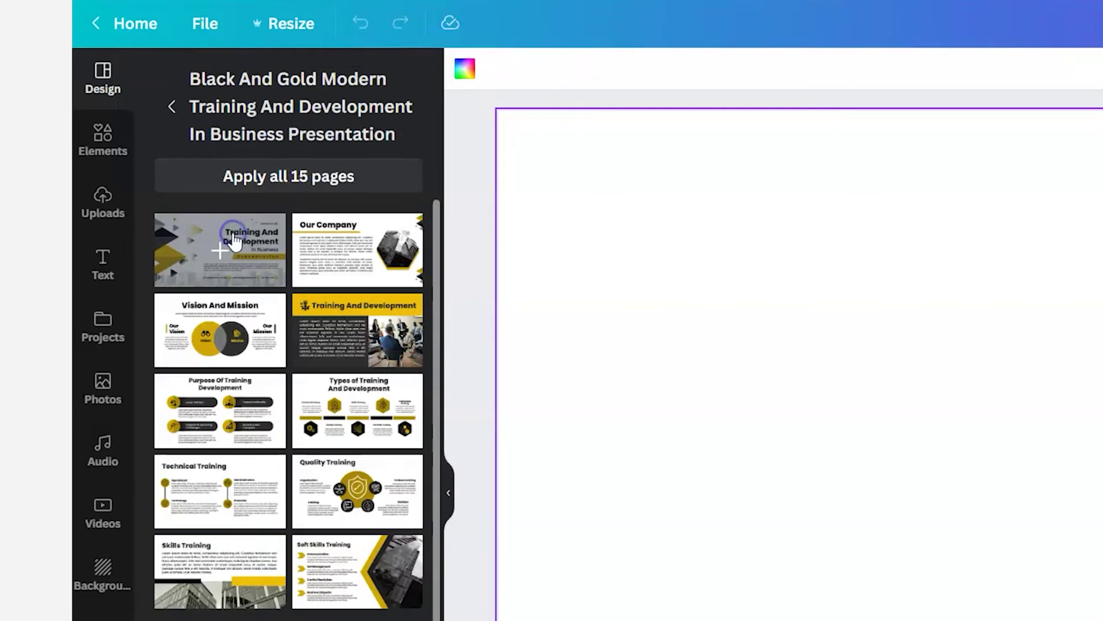
click(247, 177)
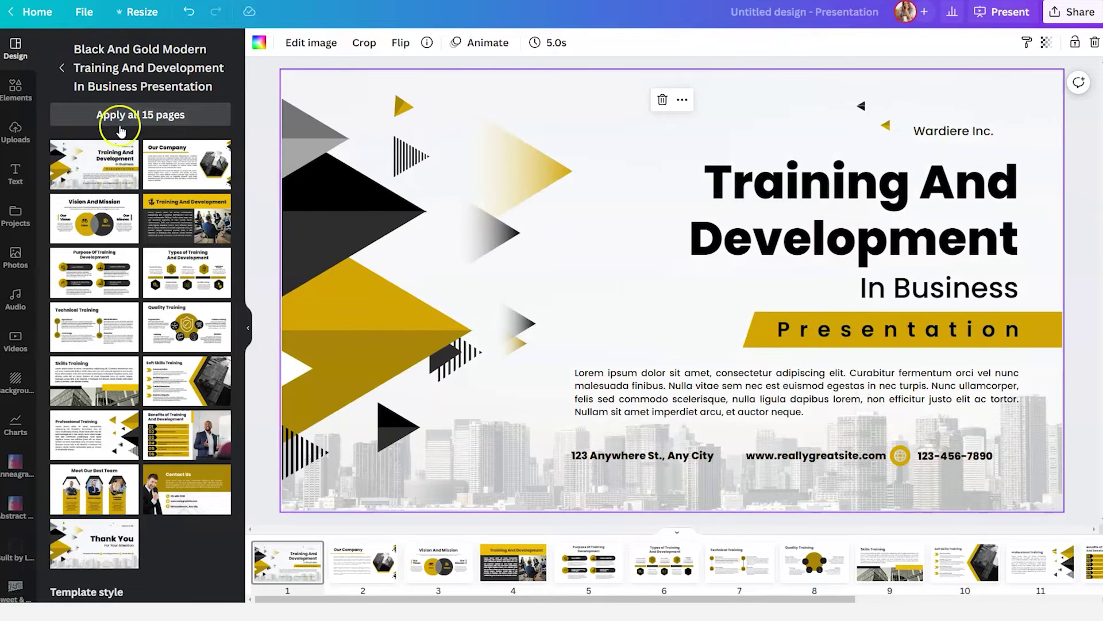
Step: Delete both body paragraphs from the Our Company slide on page 2
click(338, 536)
click(355, 559)
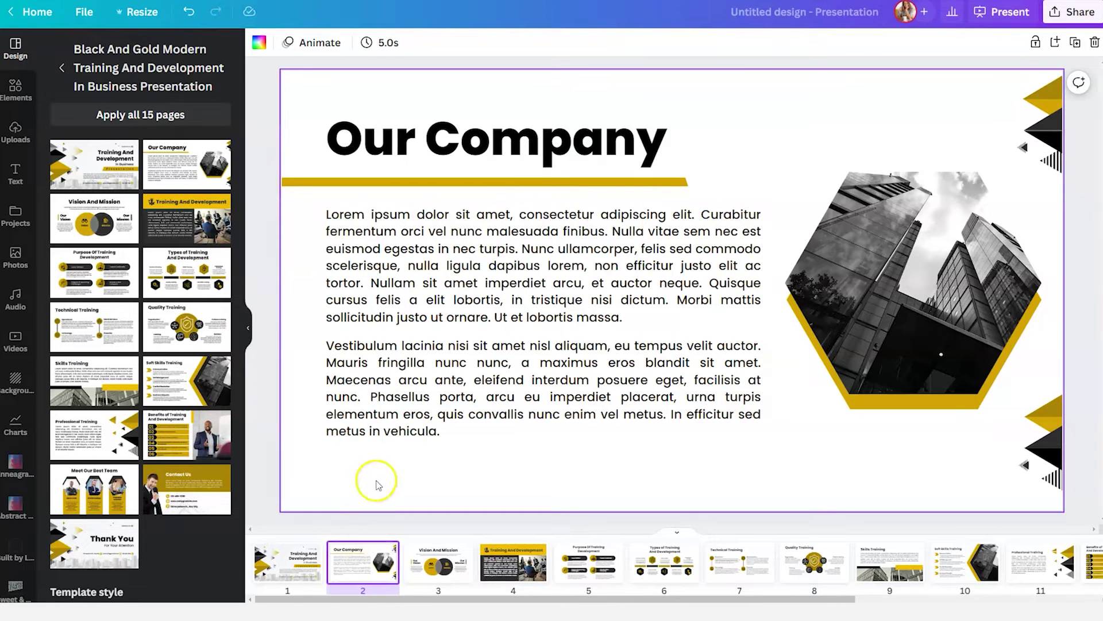
click(379, 415)
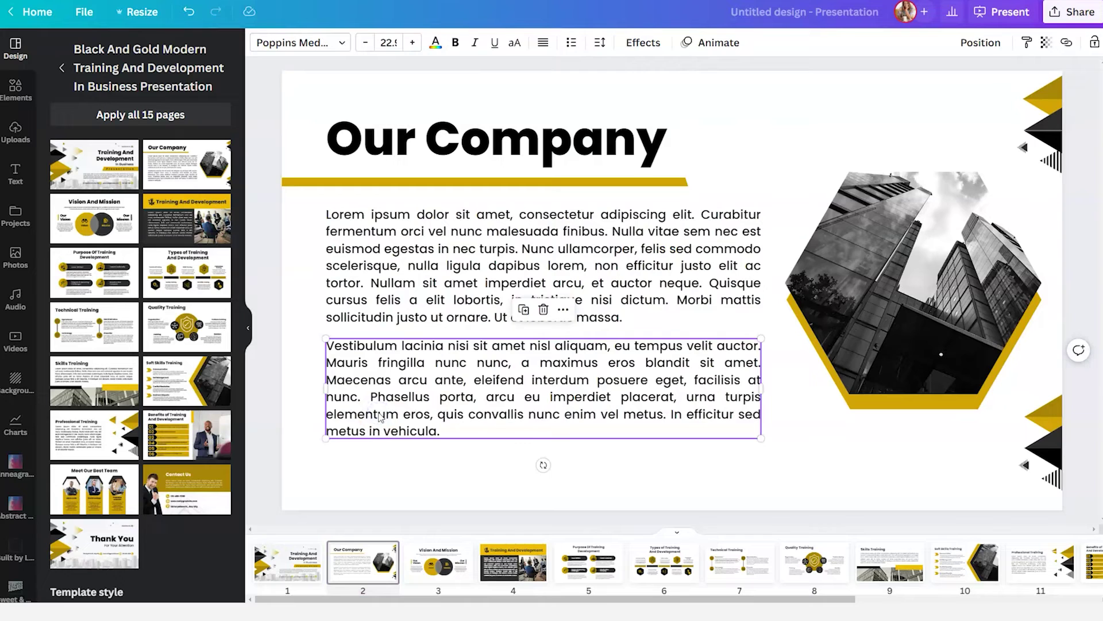
key(Delete)
click(413, 294)
key(Delete)
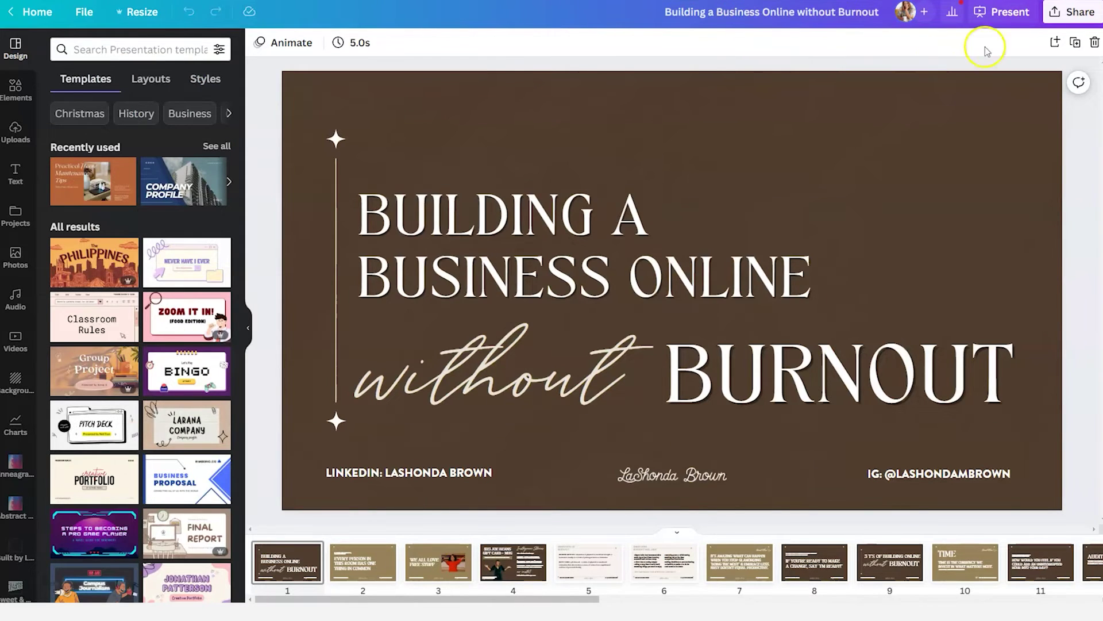
Step: Copy the burnout presentation's view-only link and return to the training deck's Our Company slide
click(1056, 17)
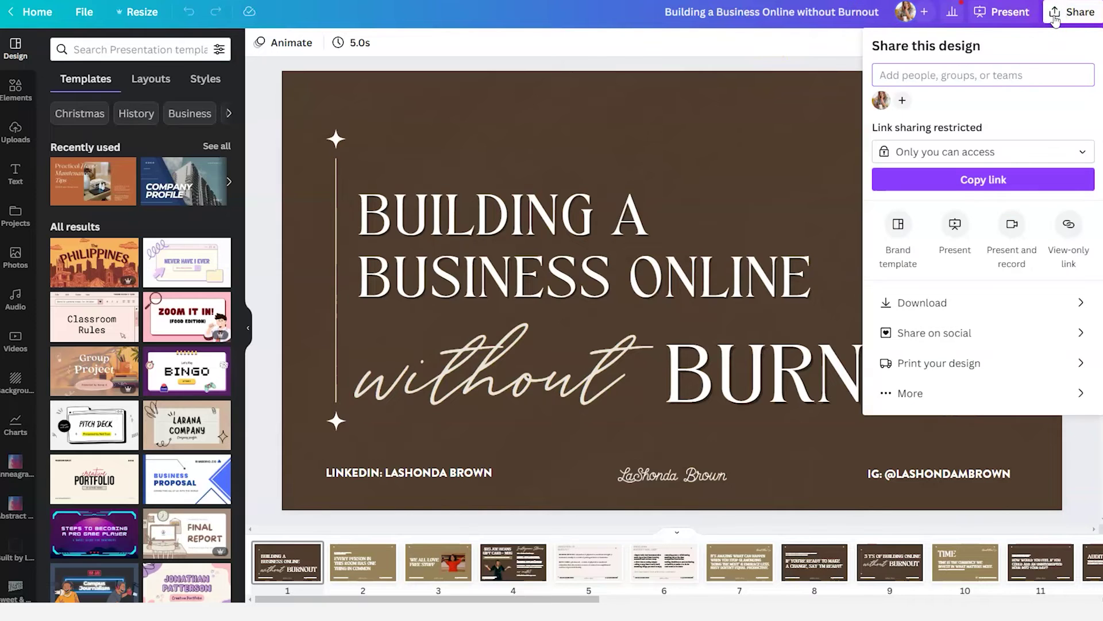
click(1070, 227)
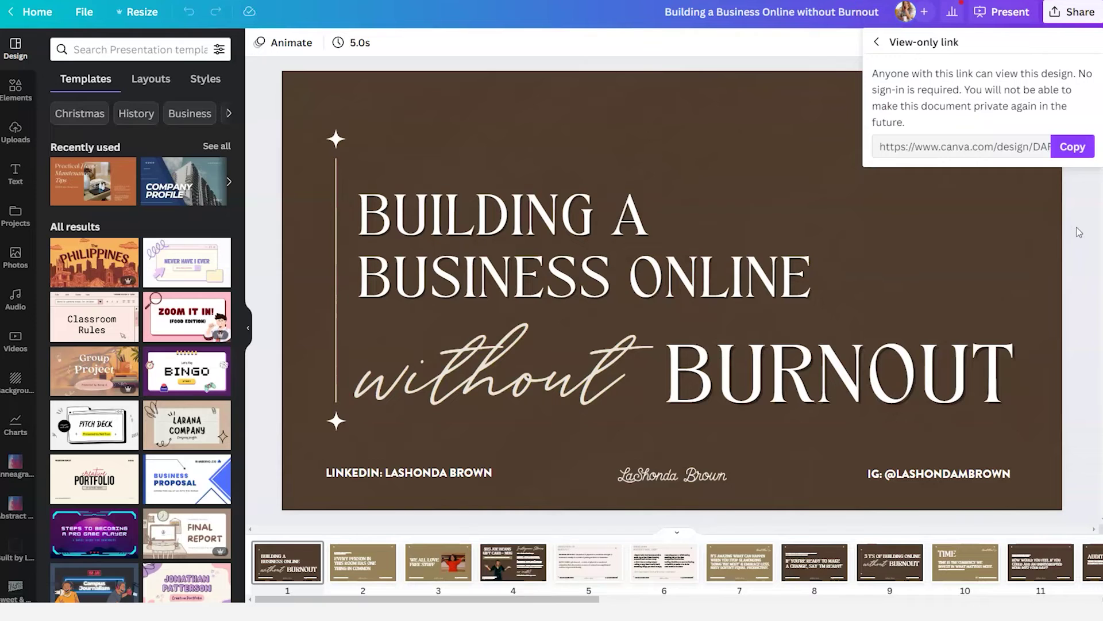
click(1072, 149)
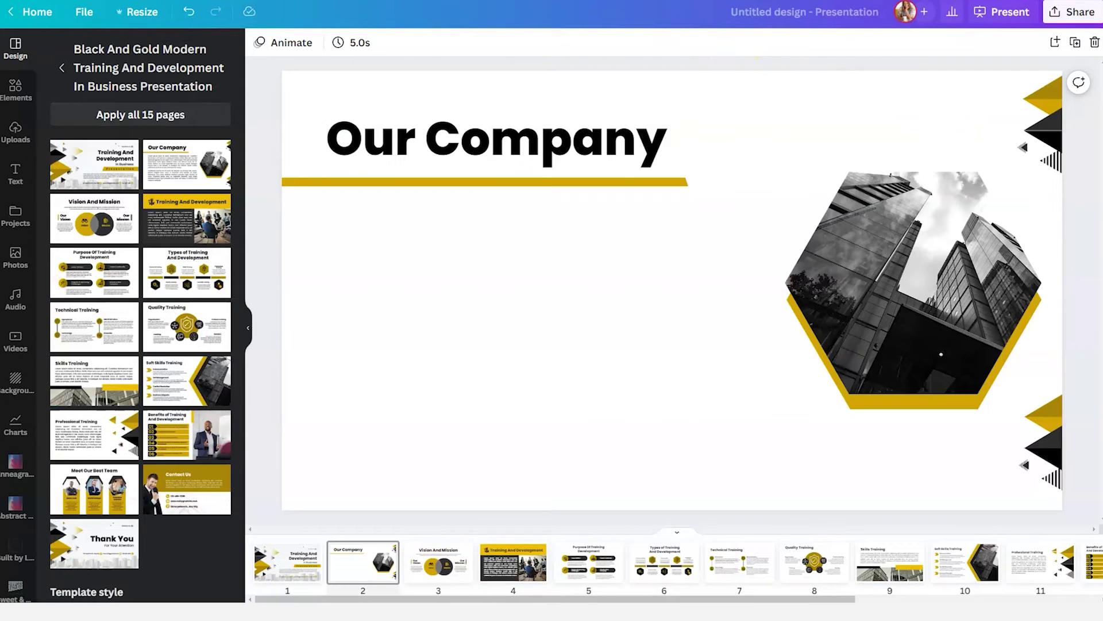
click(578, 251)
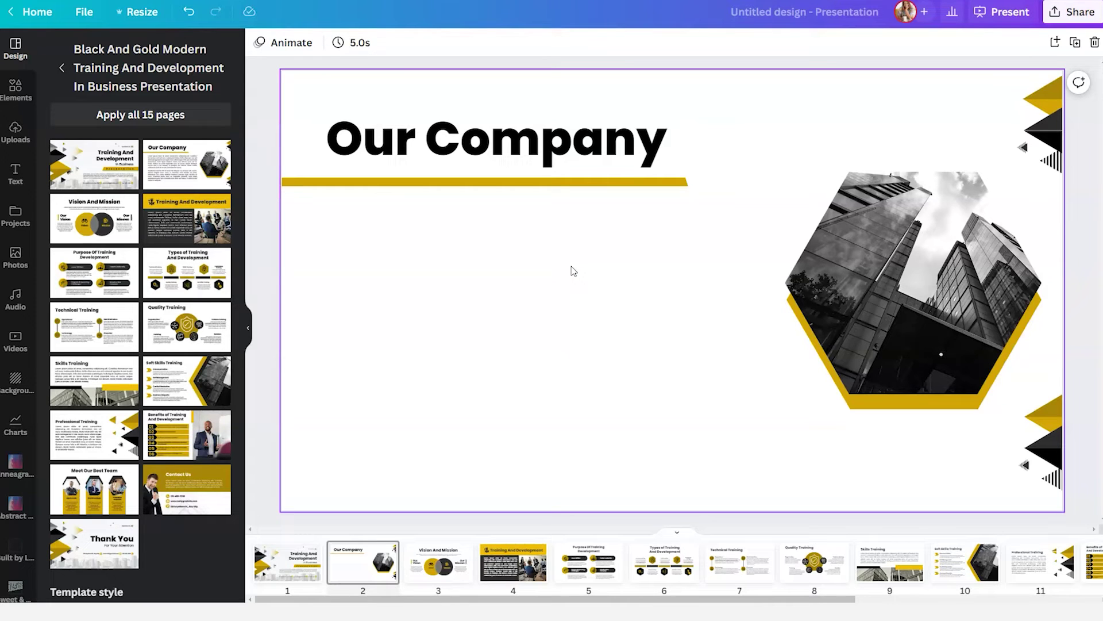
Step: Paste the burnout link onto the Our Company slide as an embed, placed below the heading
right_click(568, 268)
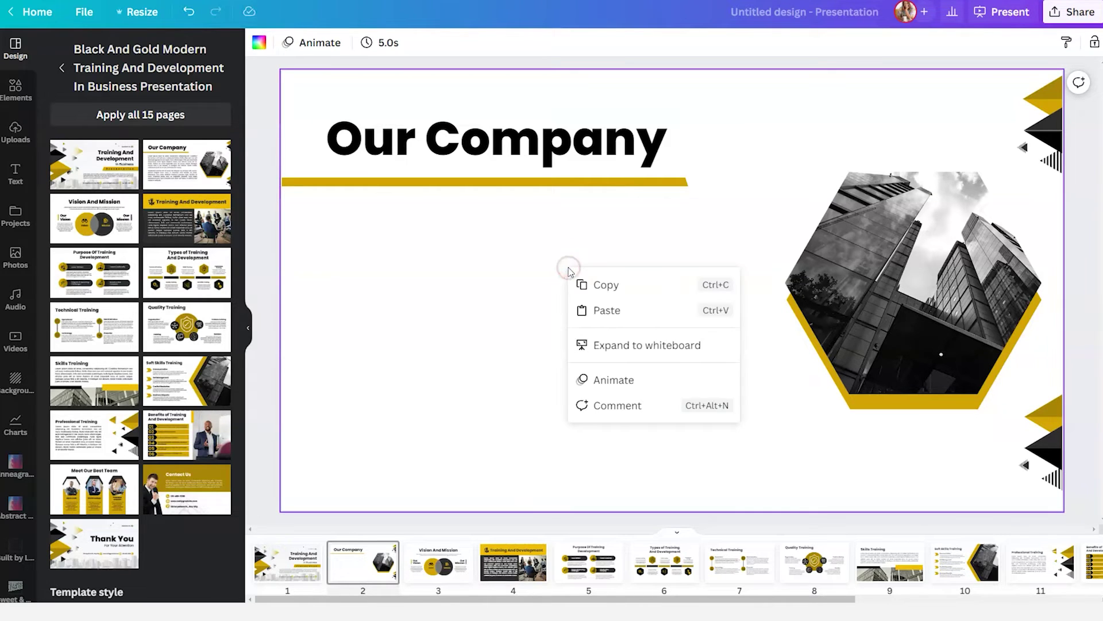
click(606, 309)
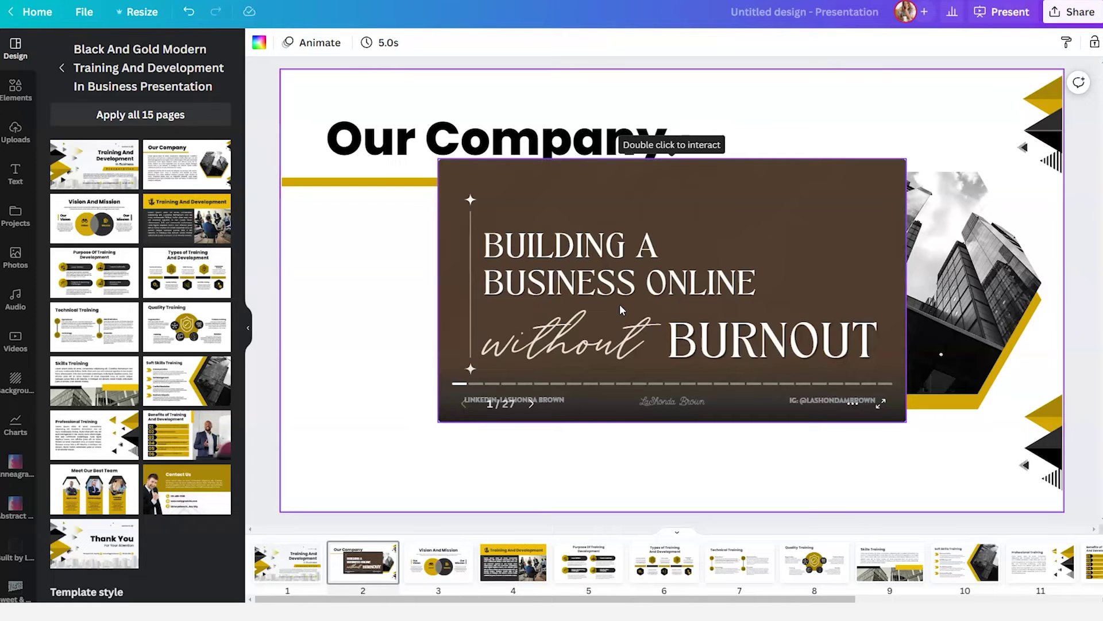
drag(620, 304, 492, 346)
click(537, 338)
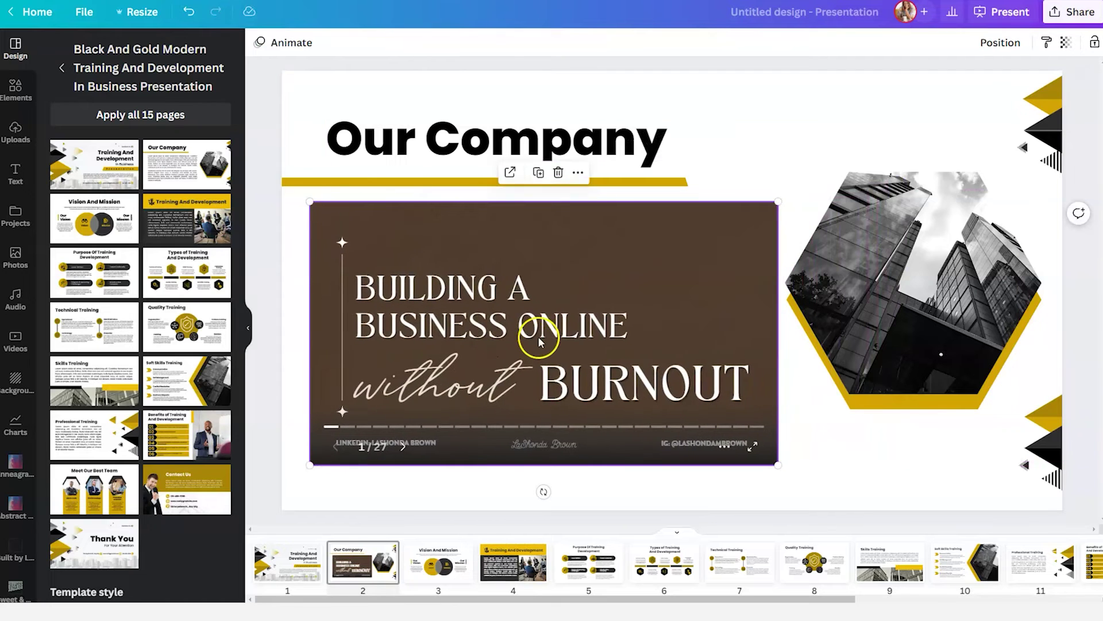
Step: Copy the training deck's view-only link and load it in a new browser tab
click(1054, 13)
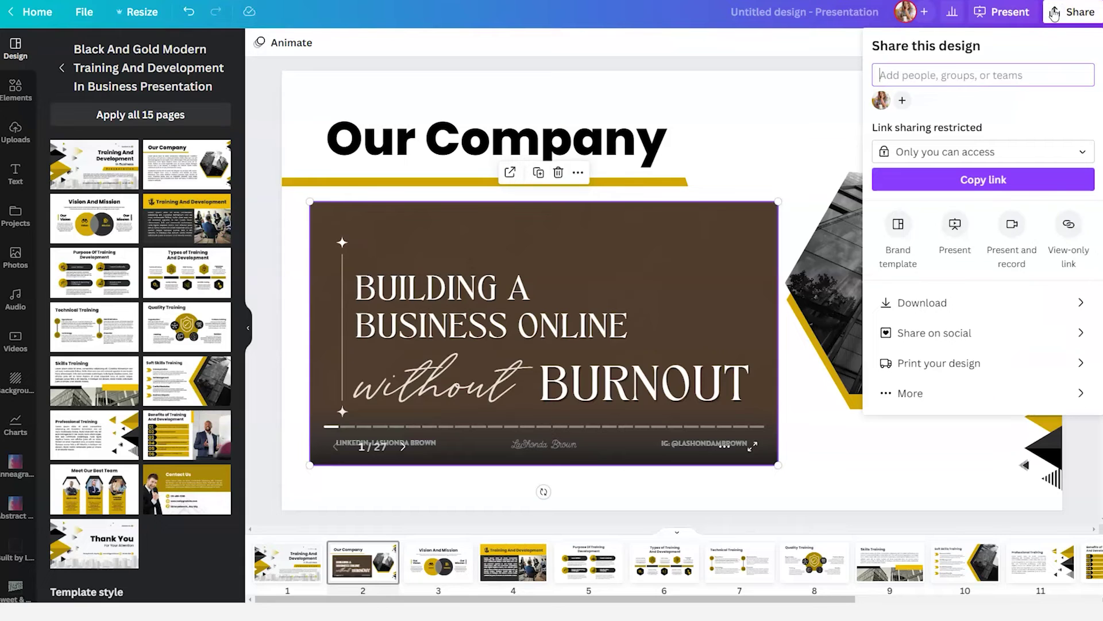
click(1069, 225)
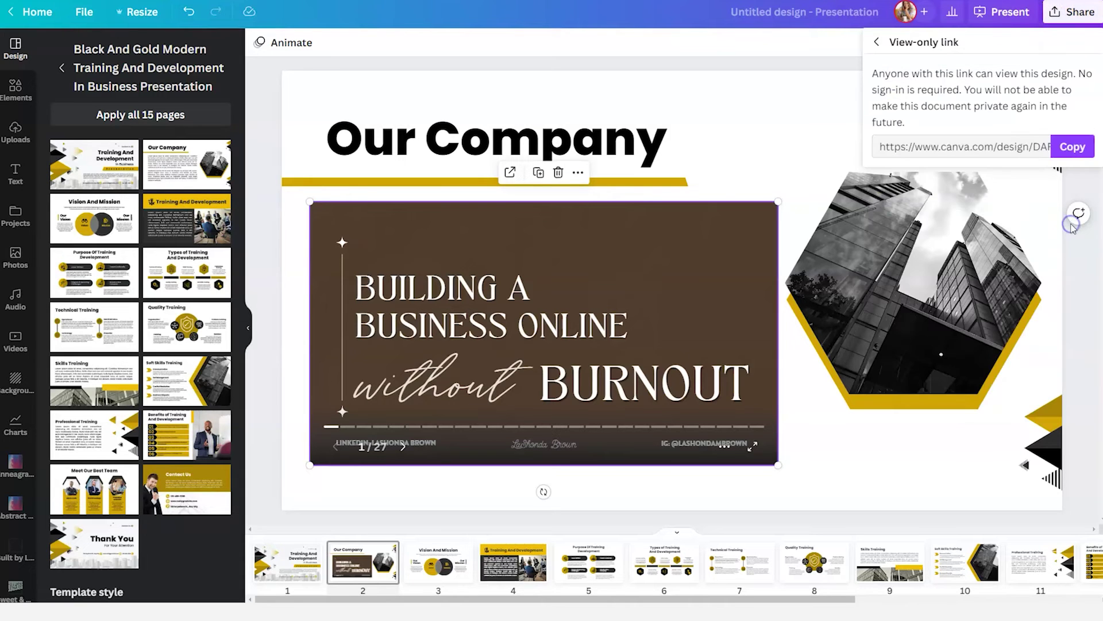
click(1073, 148)
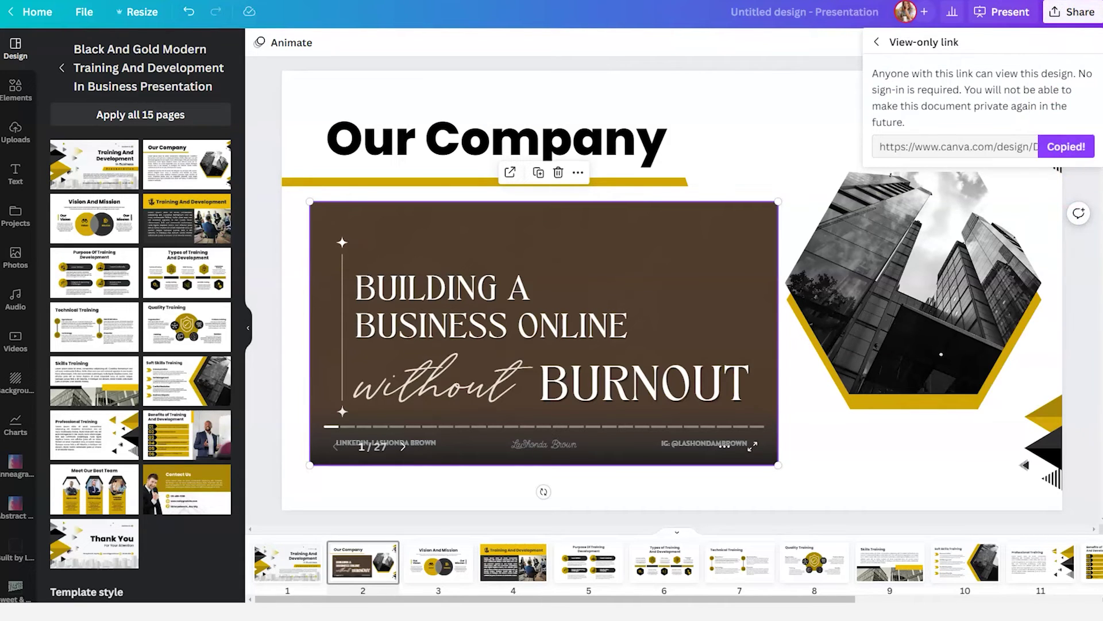
key(ctrl+t)
key(ctrl+v)
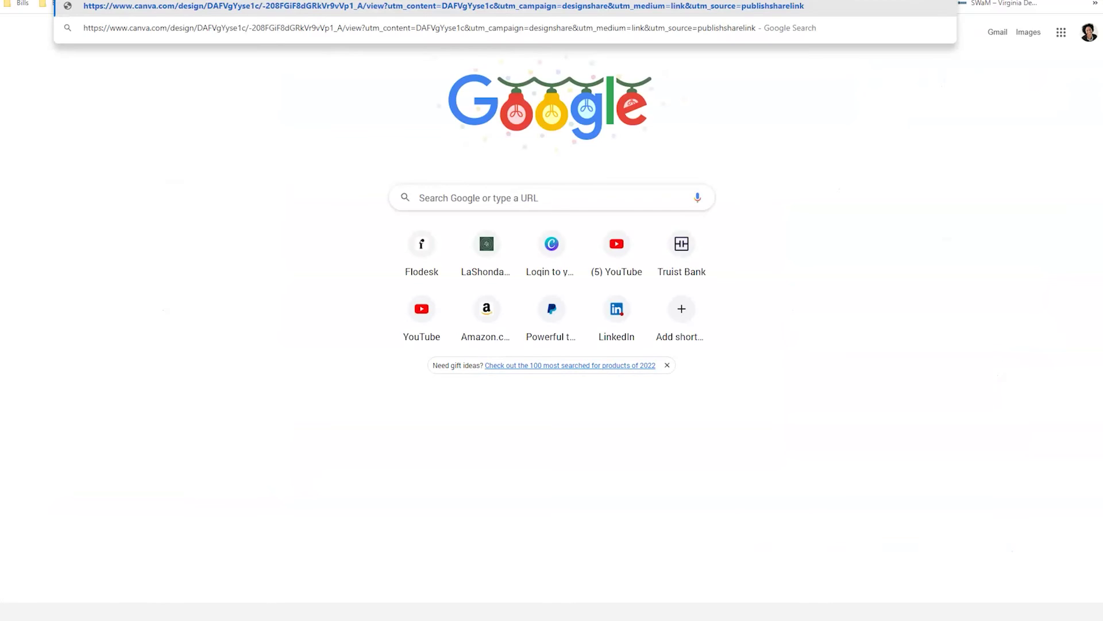
key(Return)
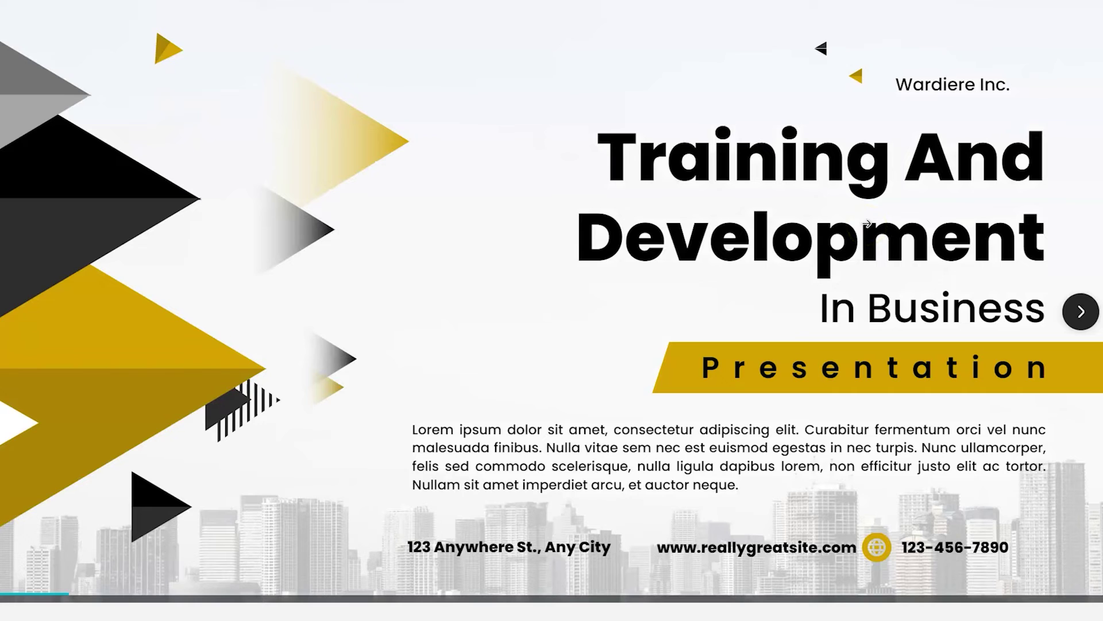
Step: On the Our Company slide, page the embedded deck to slide 10 of 27, TIME, and check its share options
click(1079, 313)
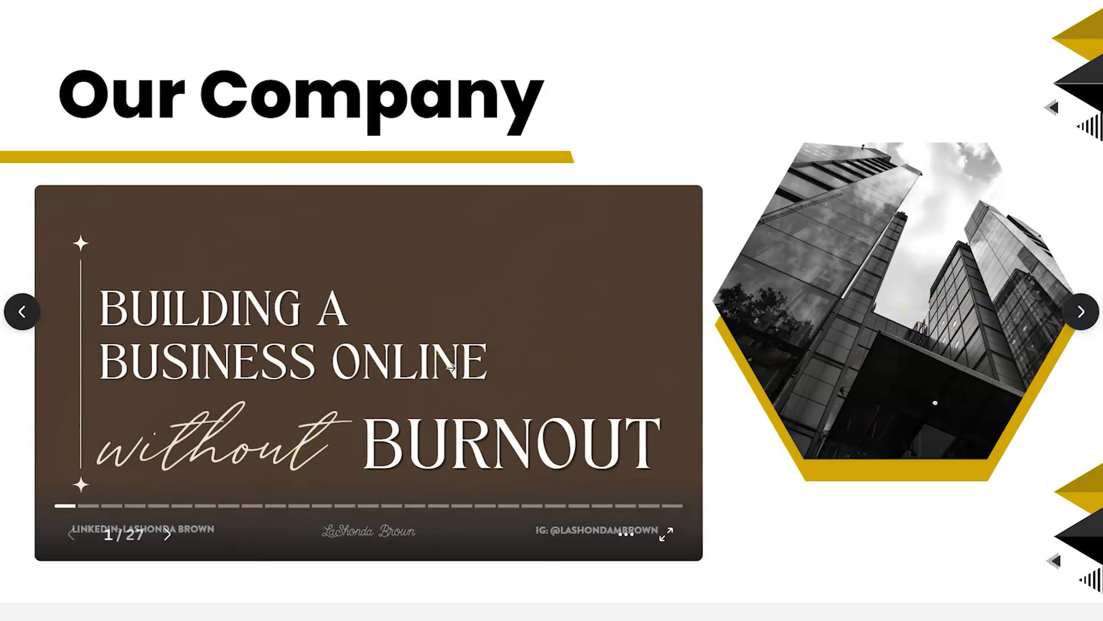
click(167, 535)
click(168, 536)
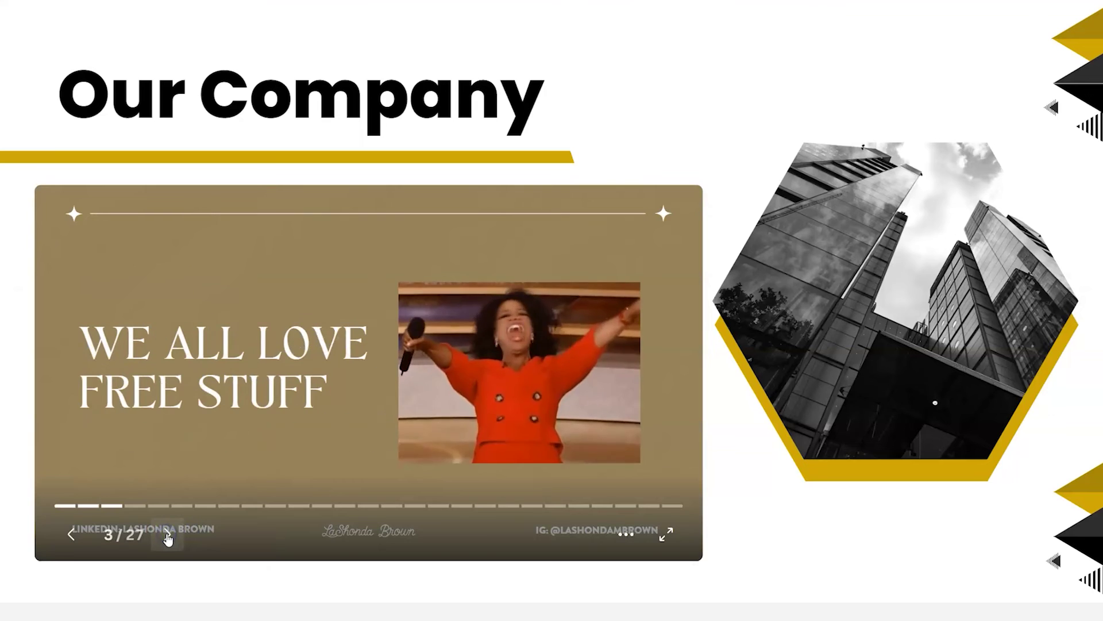
click(167, 536)
click(167, 535)
click(167, 535)
click(167, 535)
click(167, 536)
click(168, 536)
click(167, 536)
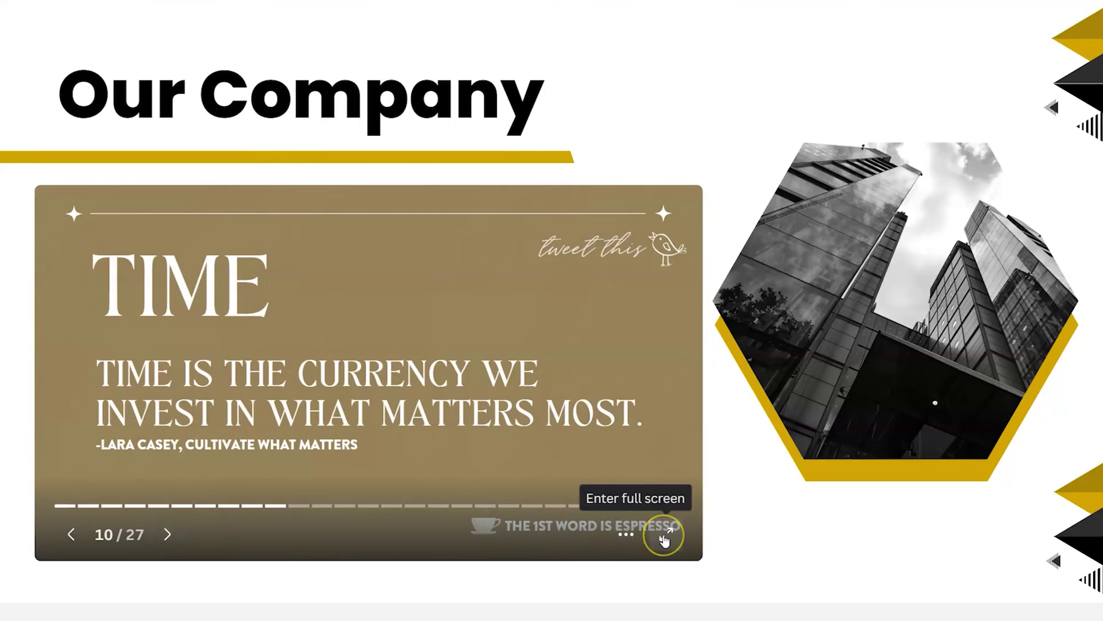
click(625, 536)
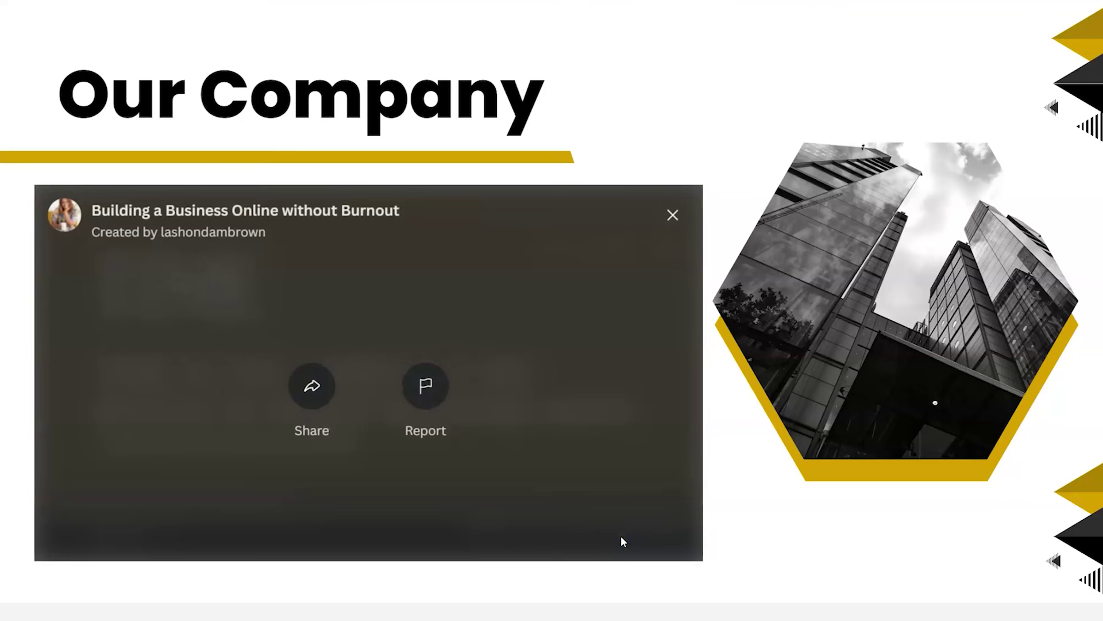
click(679, 216)
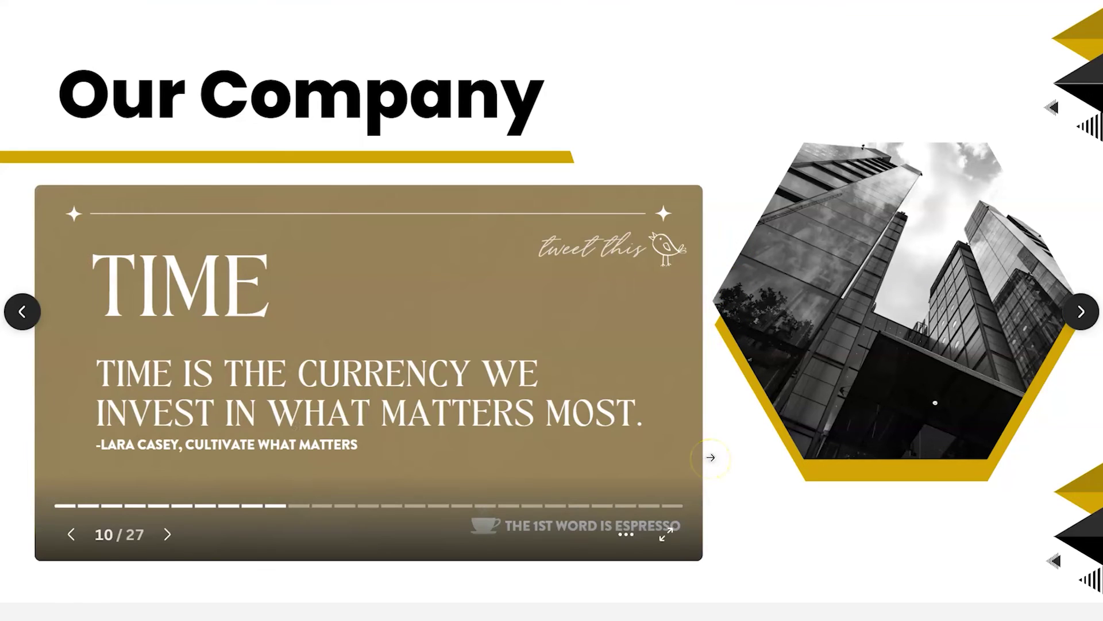